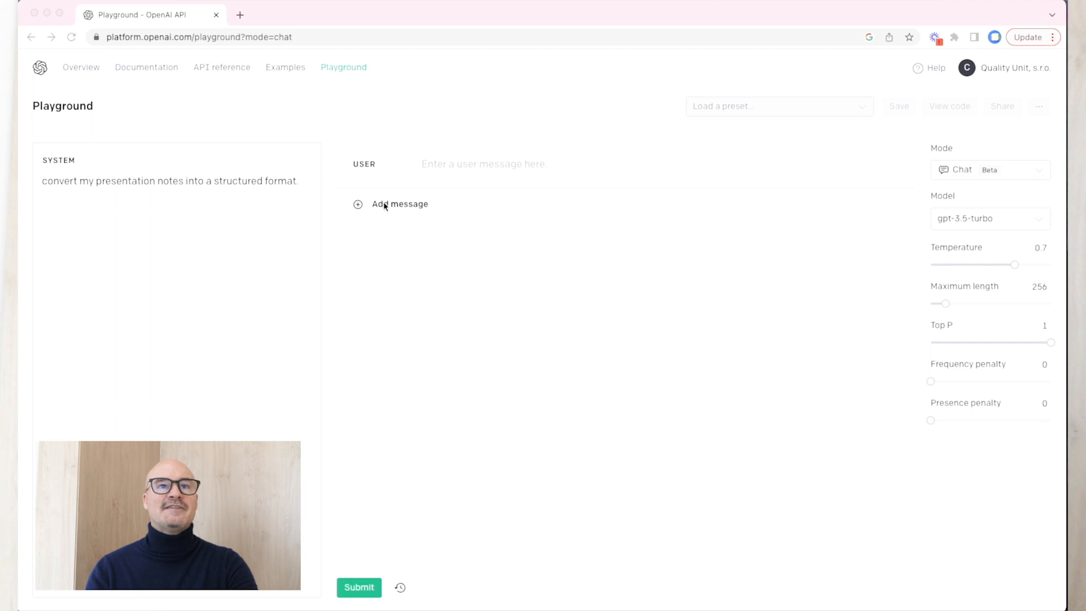
Paste the copied marketing presentation notes into the user message
left_click(421, 163)
left_click(426, 165)
key("super+v")
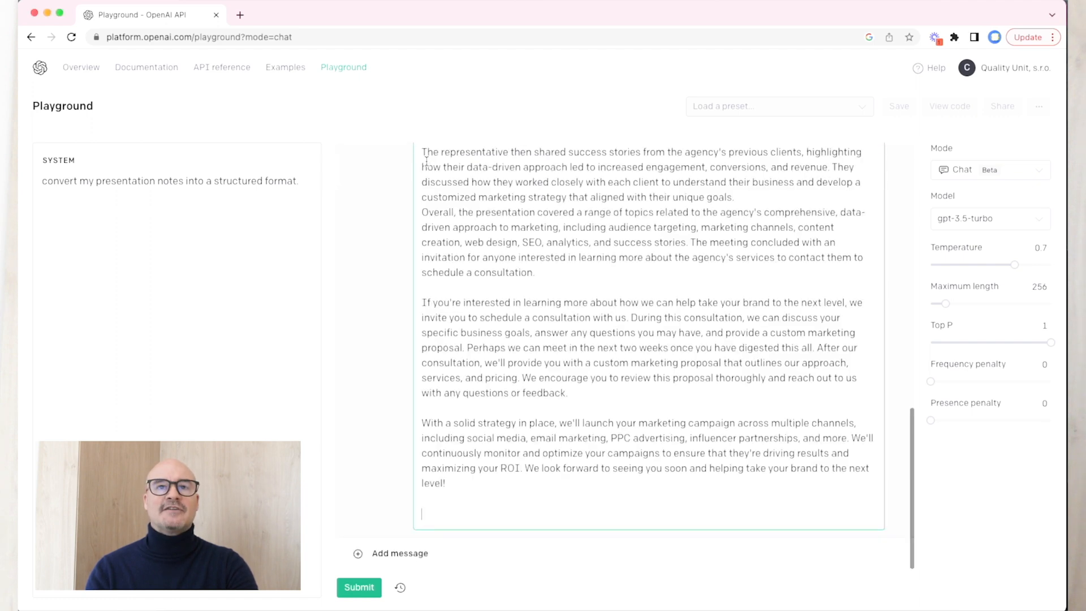
scroll(463, 246, "up", 15)
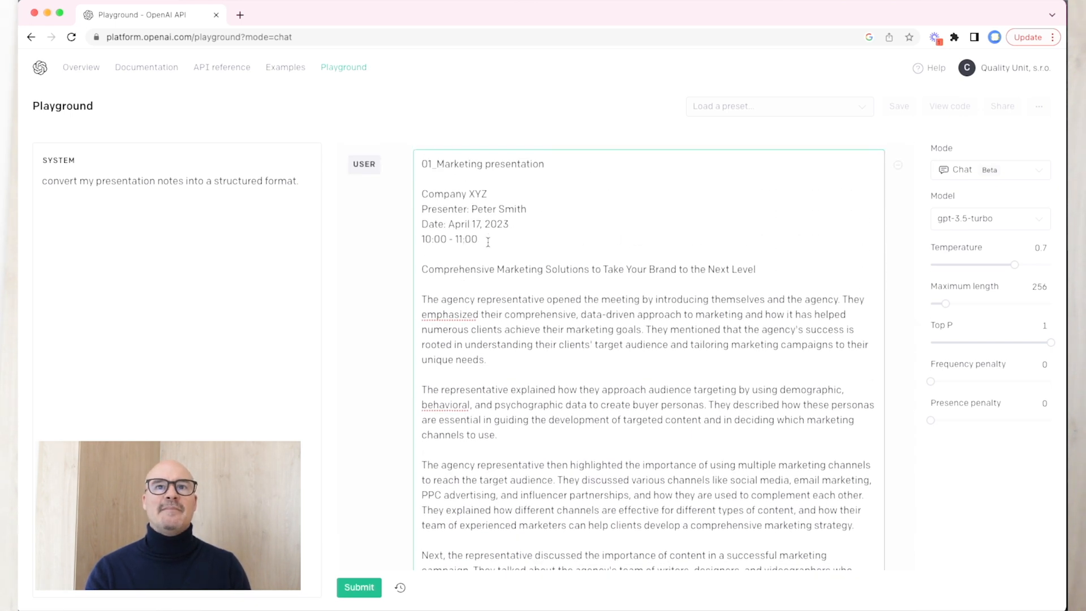
Delete the "01_Marketing presentation" heading and the blank lines under it so the user message starts with "Company XYZ"
left_click_drag(550, 163, 423, 164)
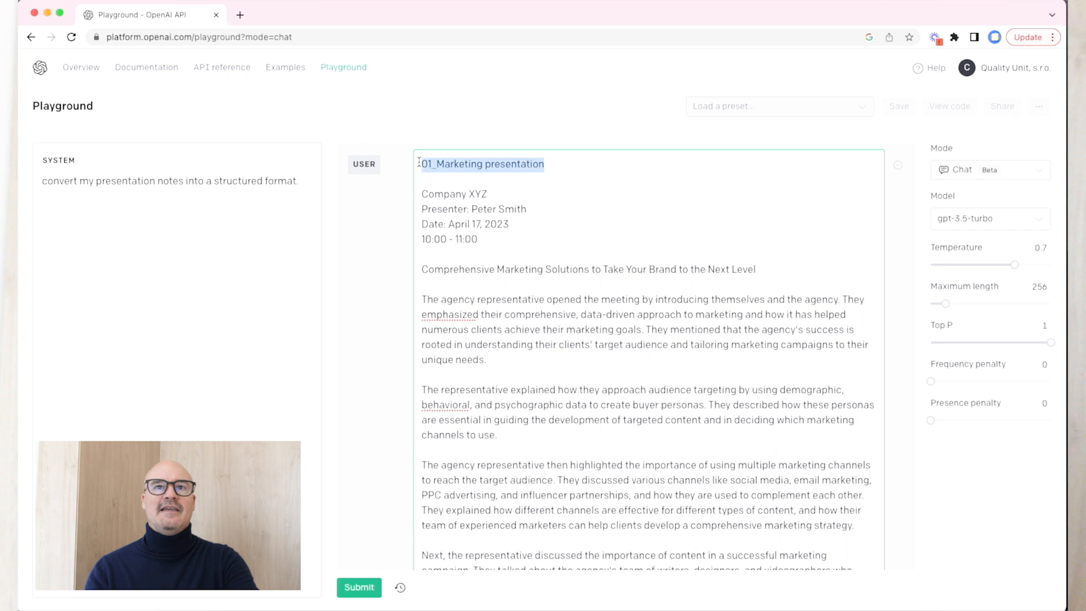
key("BackSpace")
key("BackSpace")
key("BackSpace")
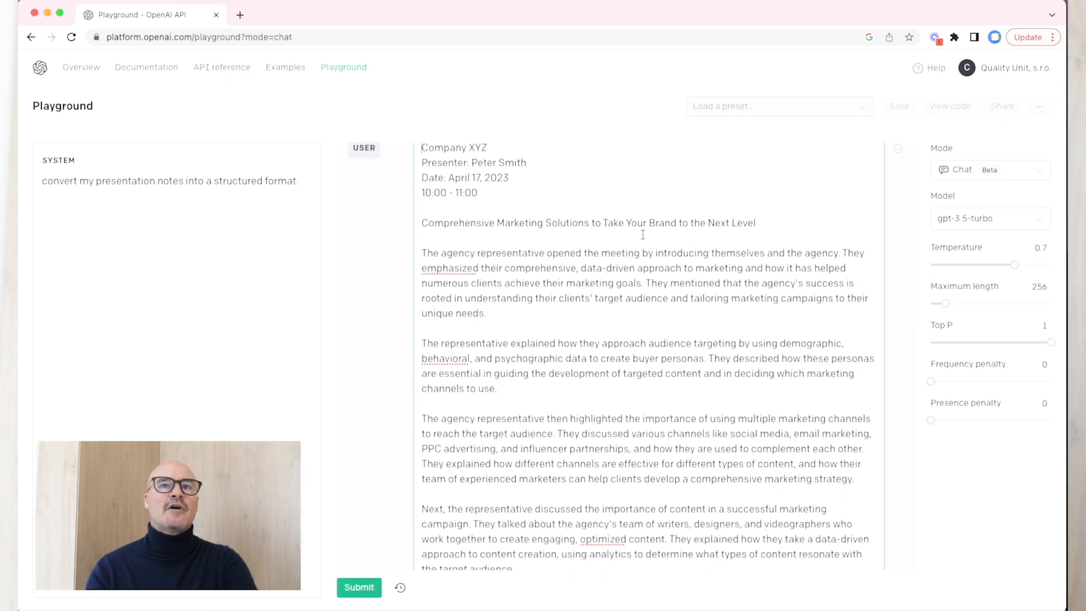
scroll(625, 239, "down", 2)
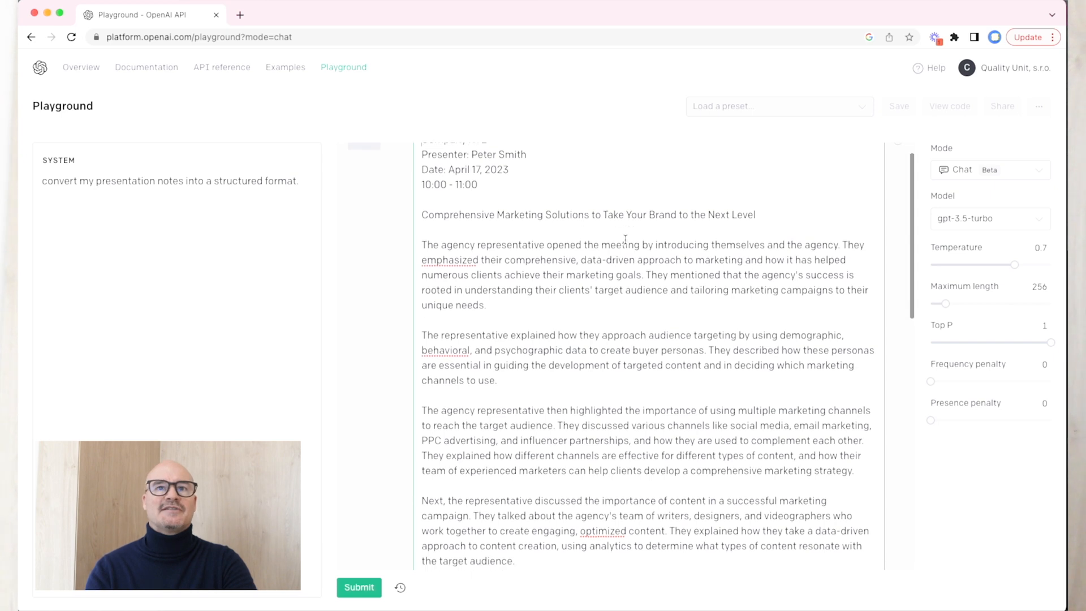
scroll(575, 205, "up", 3)
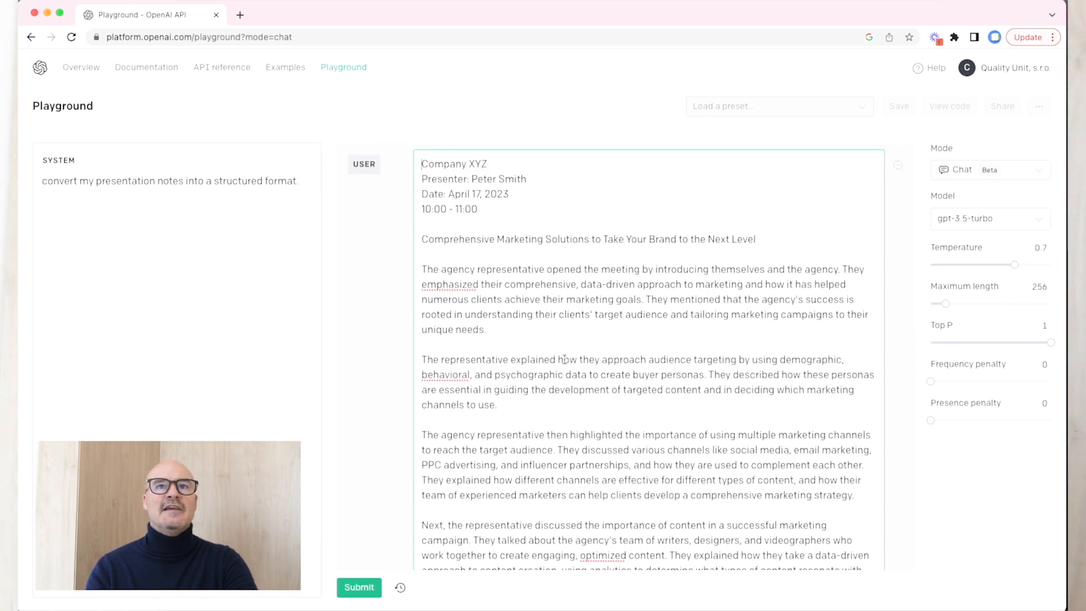
Raise the maximum length to 1696 and submit the notes for conversion into a structured format
scroll(575, 204, "down", 15)
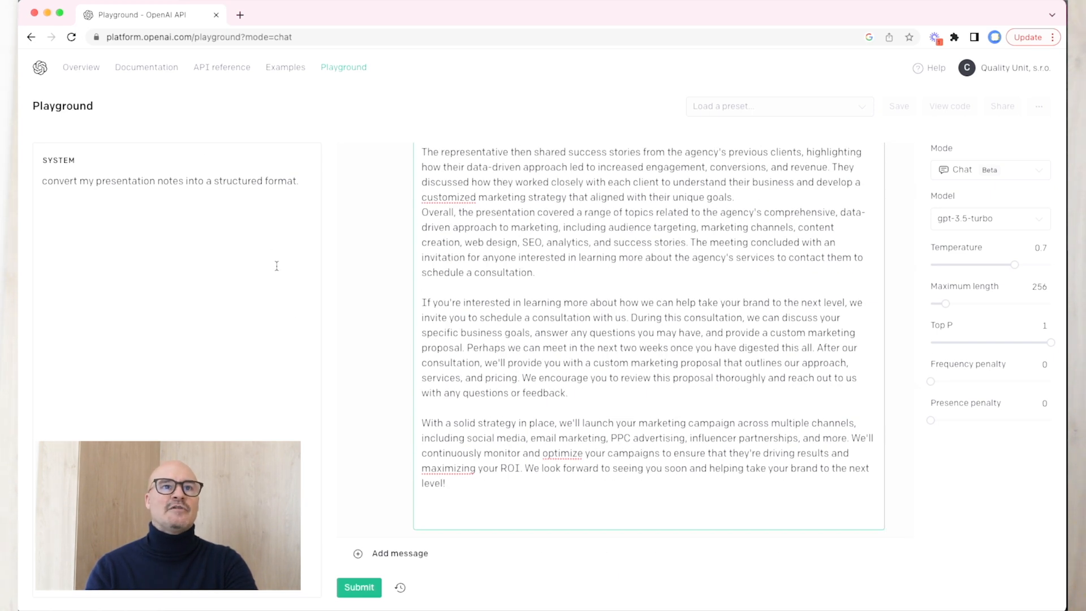
left_click(358, 586)
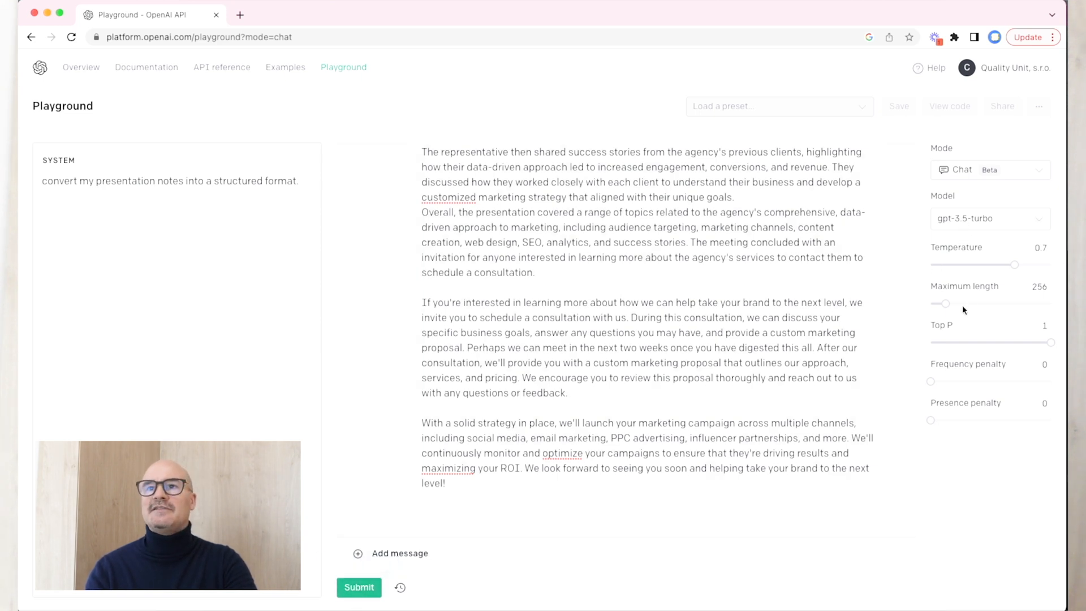
left_click_drag(945, 304, 1030, 305)
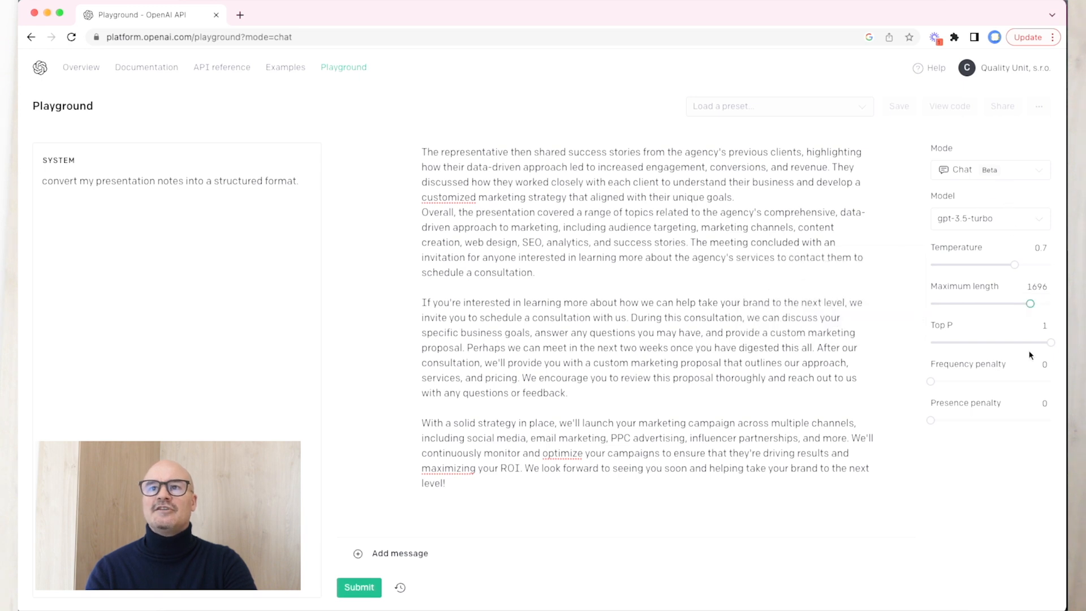
left_click(366, 586)
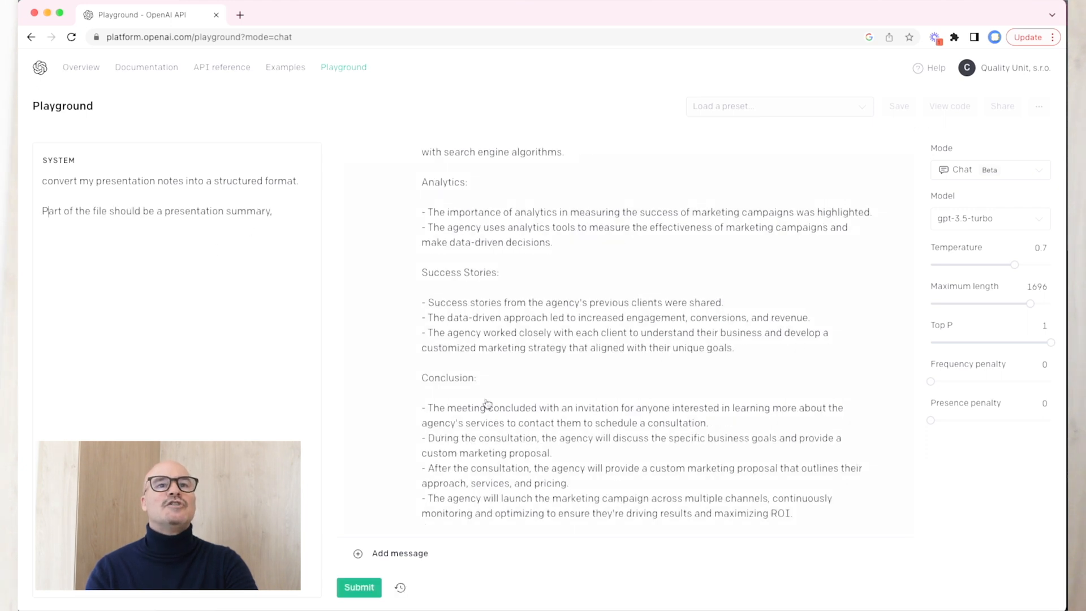
Delete the assistant's structured reply and resubmit the notes with the instruction "Part of the file should be a presentation summary,"
scroll(486, 403, "up", 20)
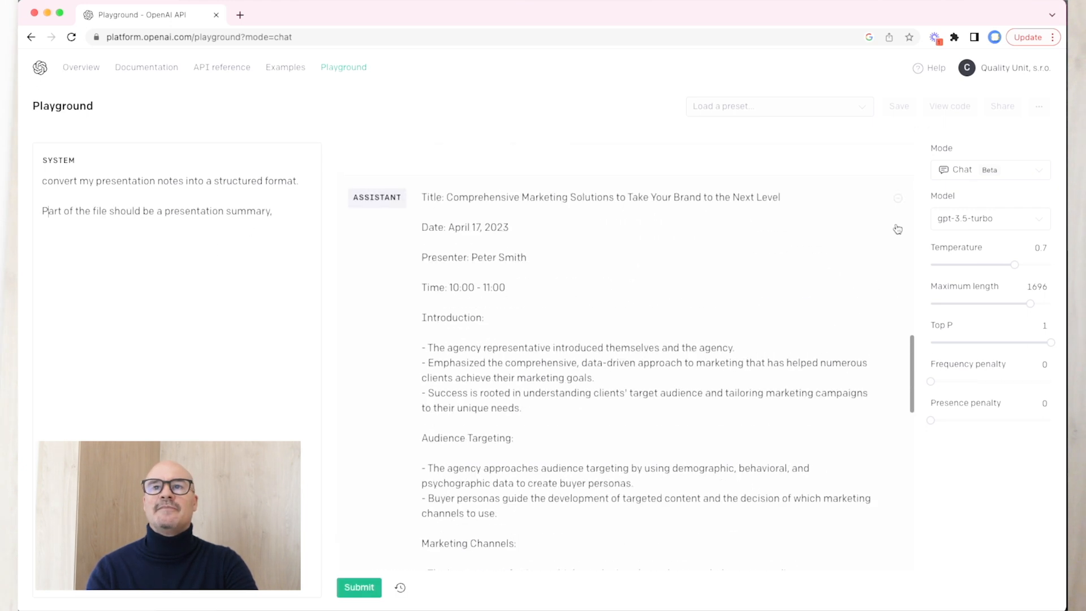
left_click(897, 201)
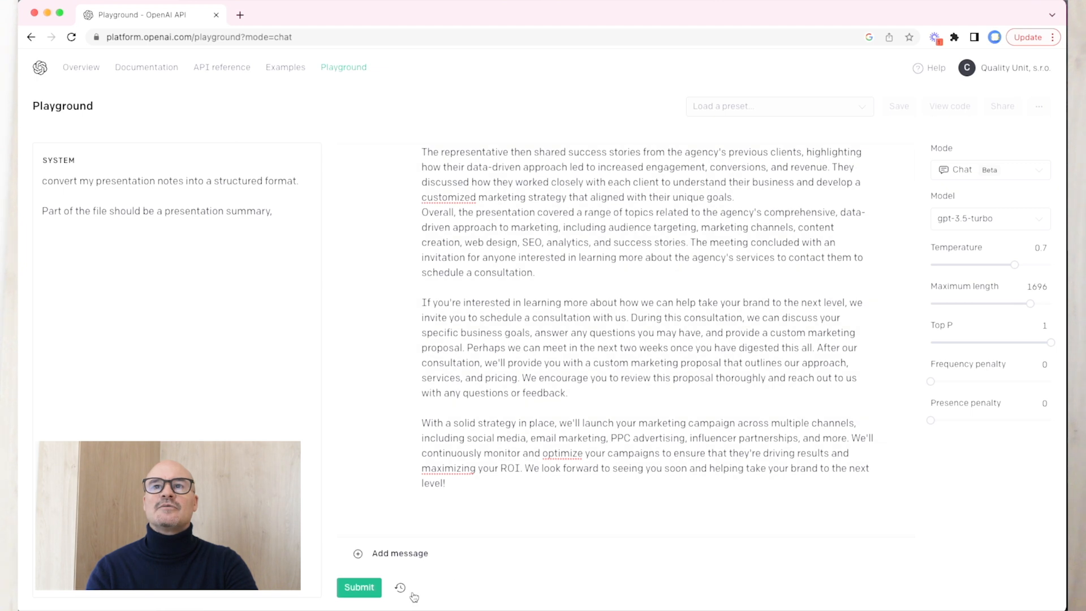
left_click(359, 587)
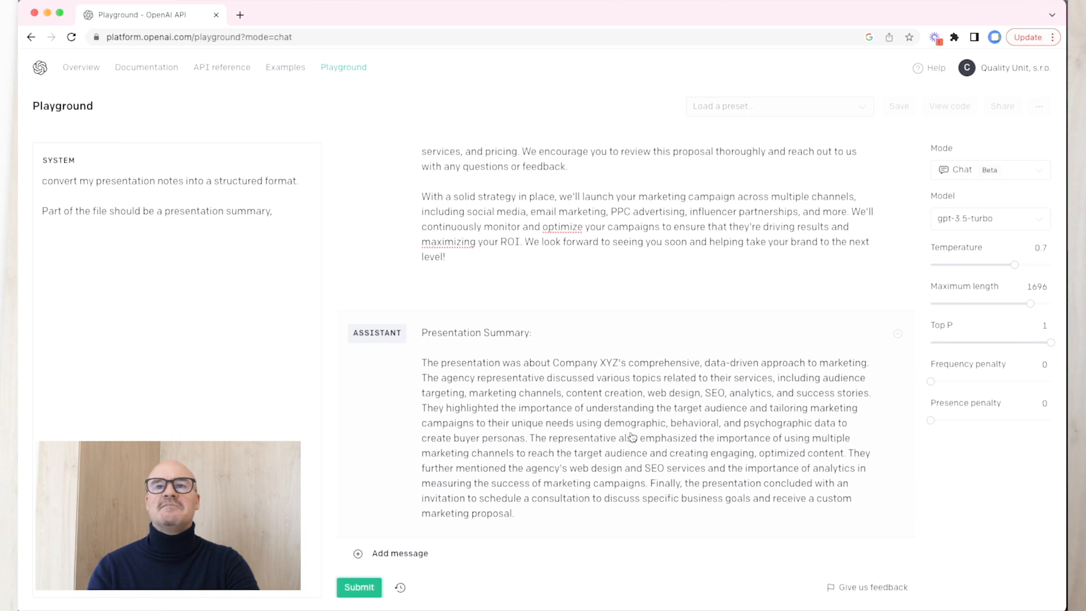
Delete the summary reply, extend the system prompt with "part of the file should be topics discussed, part of the file should be next steps." and resubmit
left_click(899, 338)
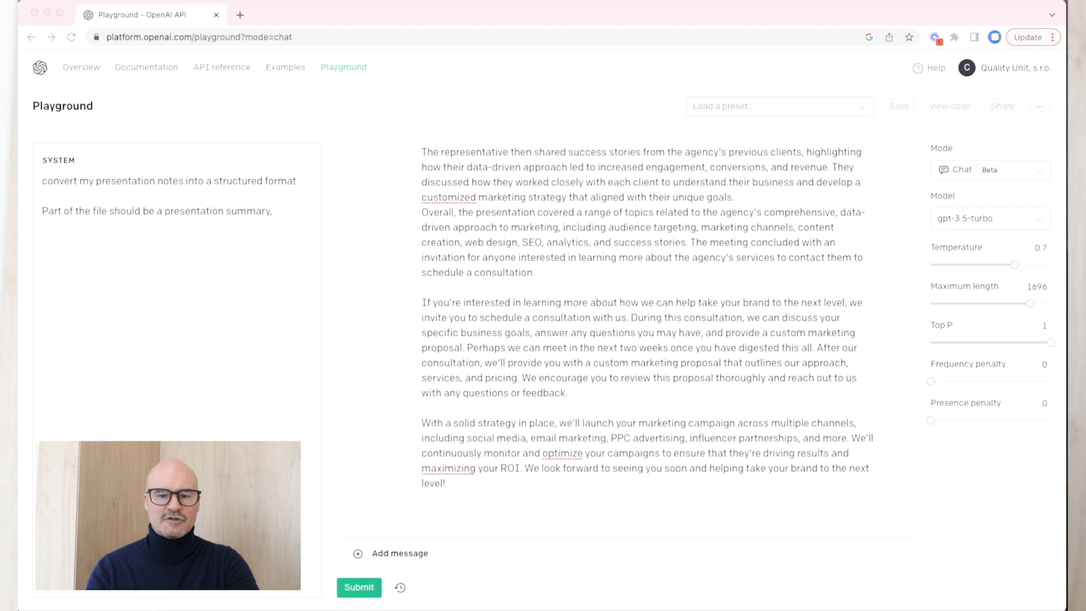
left_click(141, 243)
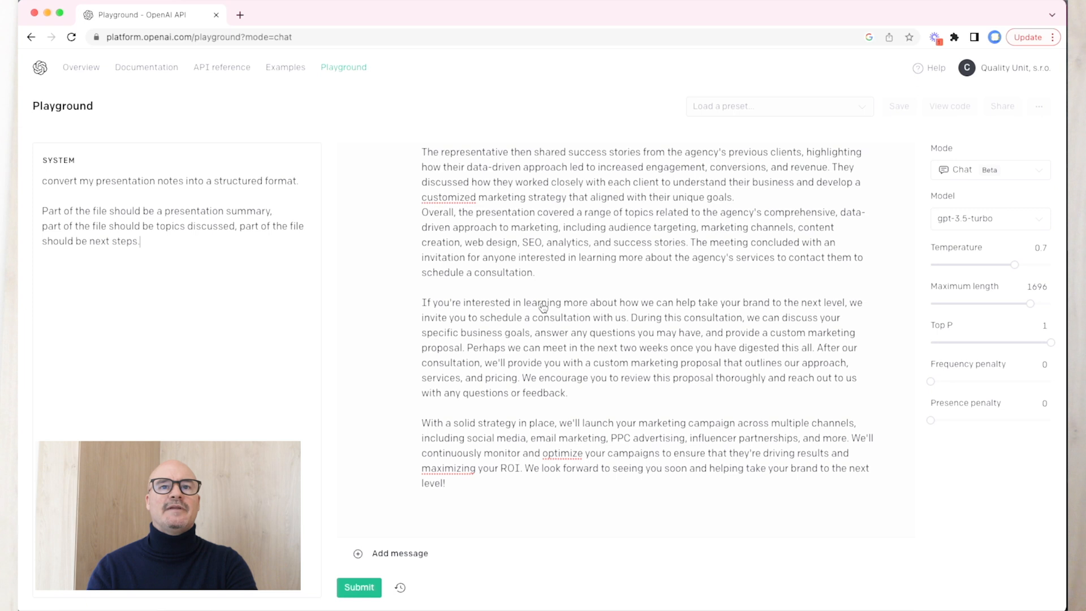
left_click(363, 585)
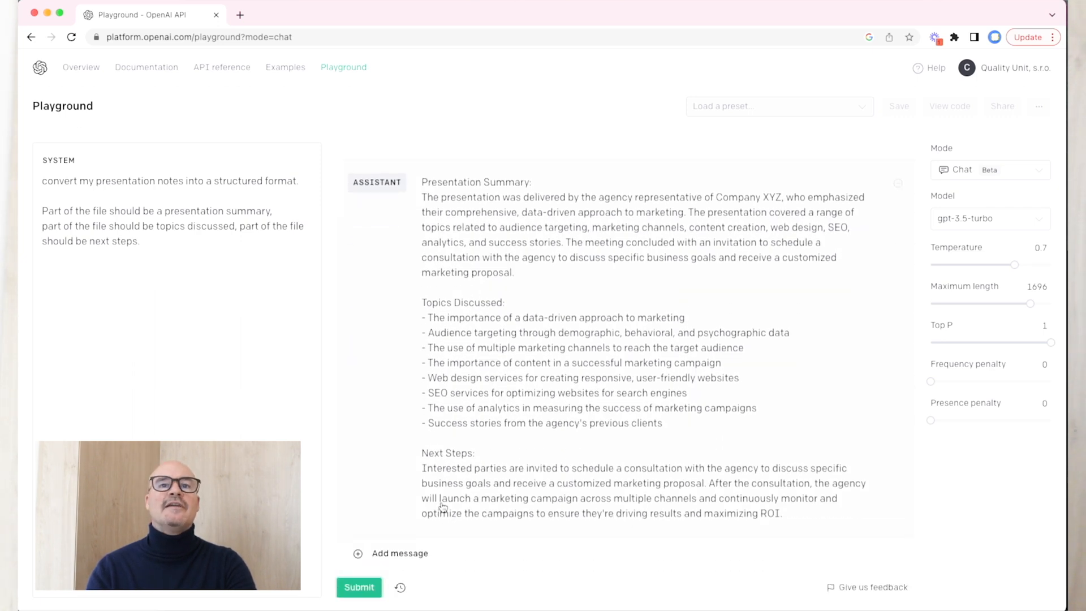
Append "Add a conclusion to the text" as a separate paragraph at the end of the system prompt
key("super+Tab")
left_click(122, 287)
key("Return")
key("Return")
type("Add a conclusion to the text")
key("super+Tab")
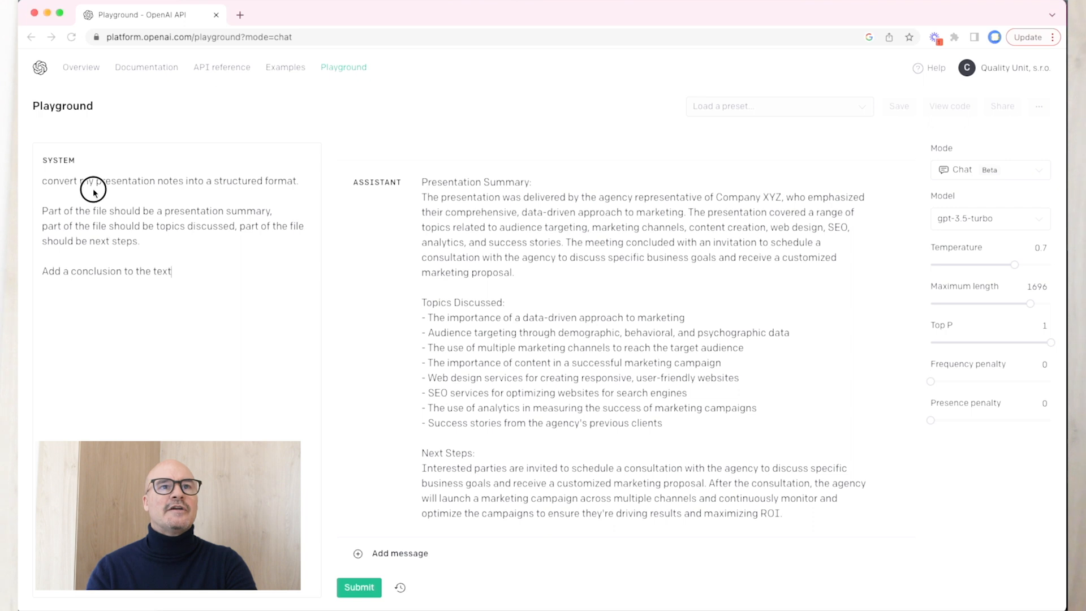
Insert "Add a title to the Presentation" below the first line of the system prompt and submit the request again
key("Return")
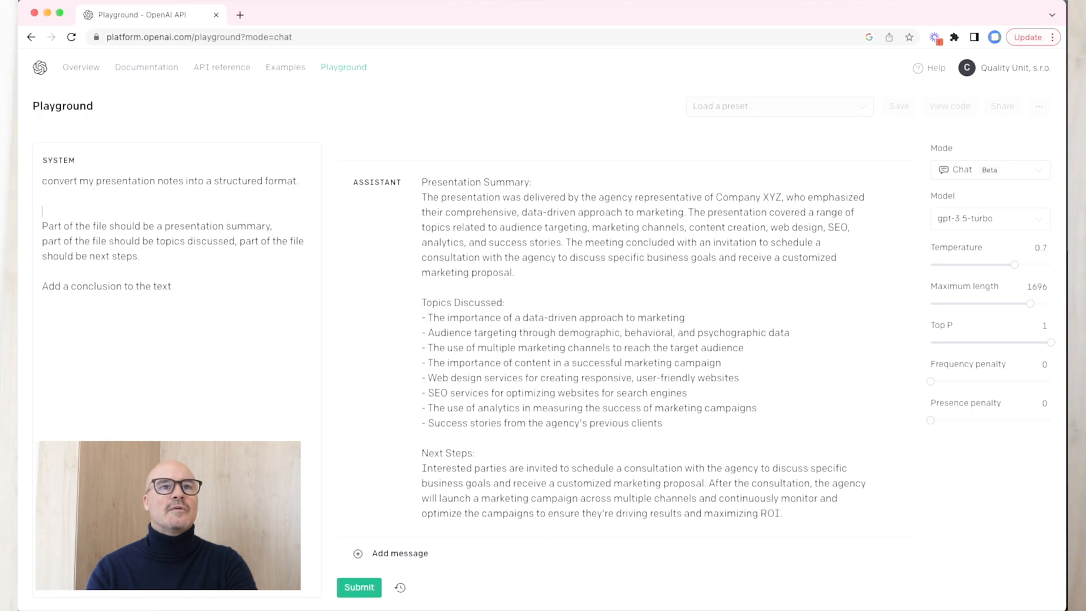
type("Add a title to the Presentation")
key("Return")
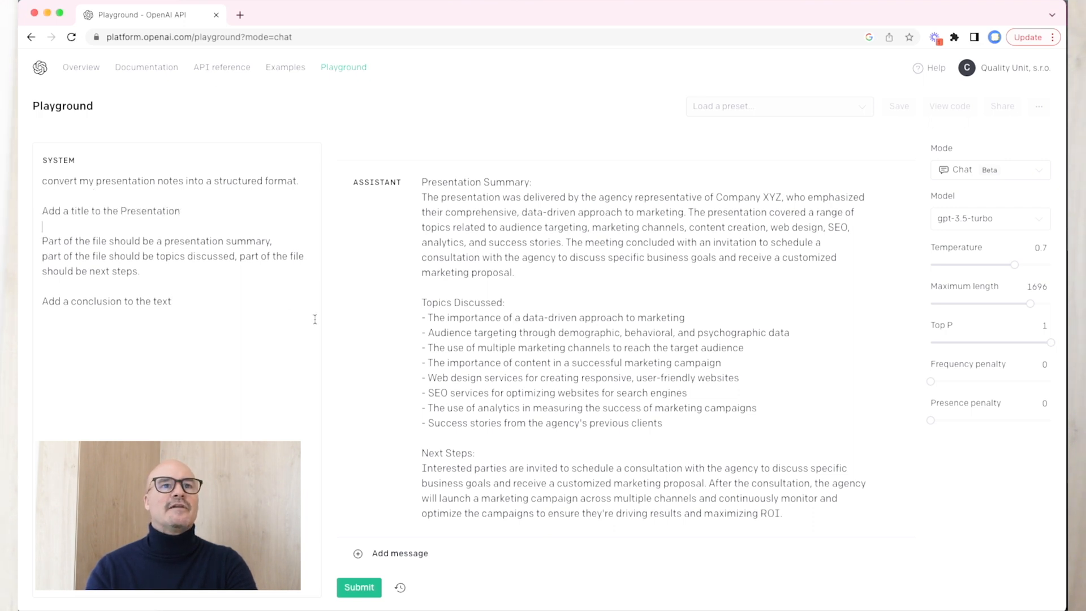
left_click(358, 585)
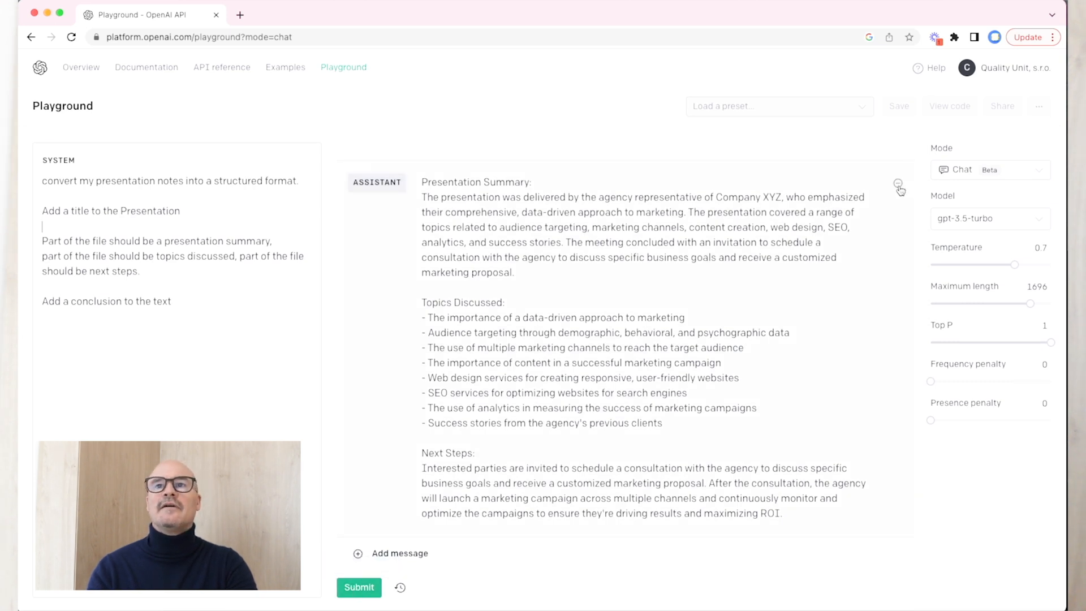
left_click(358, 588)
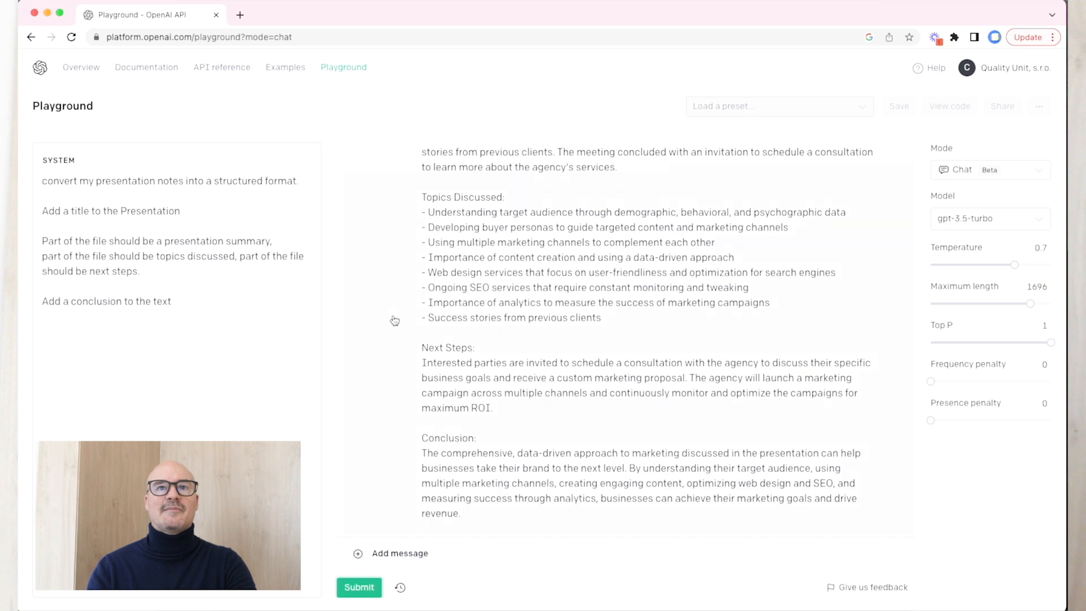
Review the titled reply, add "Now Output as JSON" at the end of the system prompt and submit
scroll(394, 321, "up", 5)
scroll(395, 321, "down", 3)
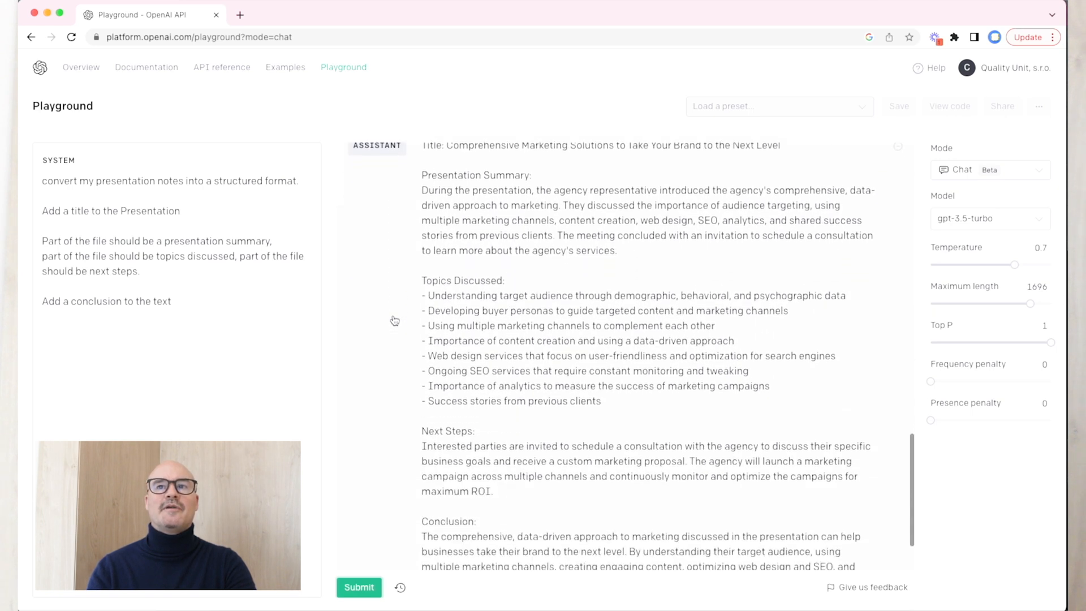
scroll(395, 321, "down", 3)
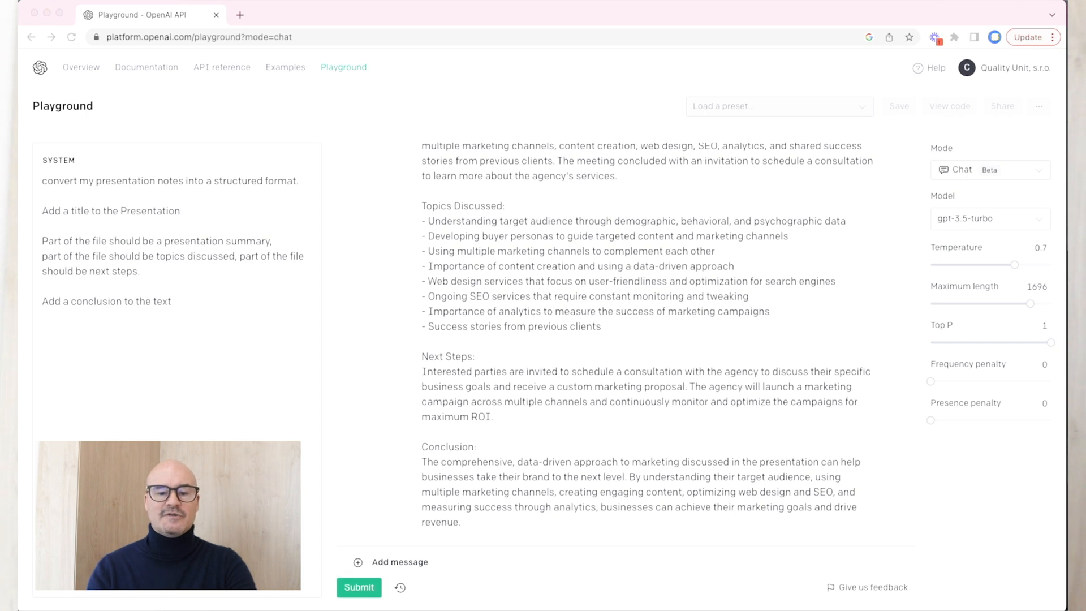
left_click(204, 307)
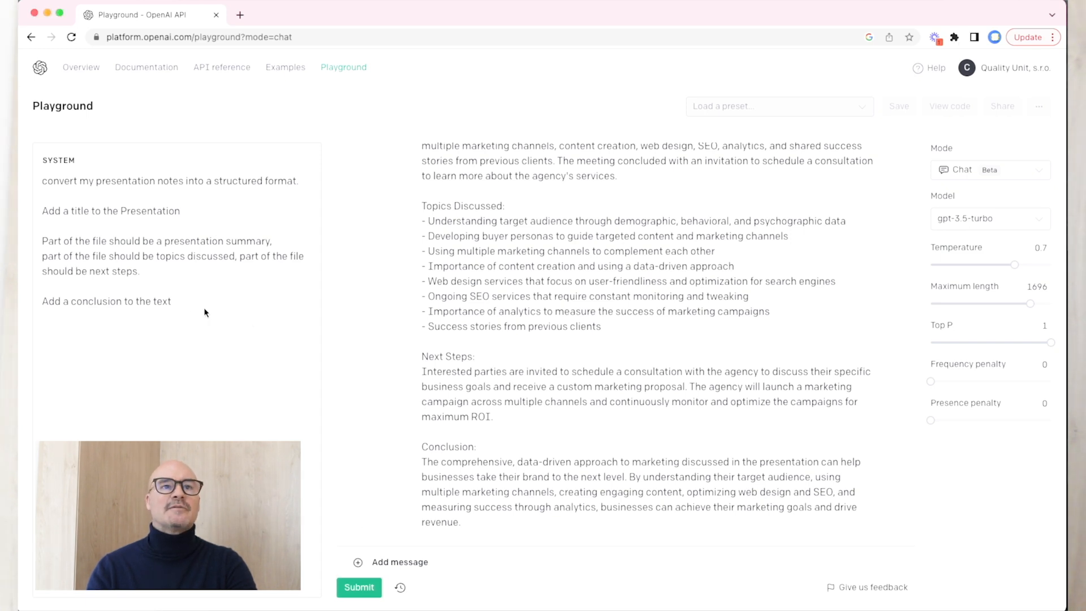
key("Return")
key("Return")
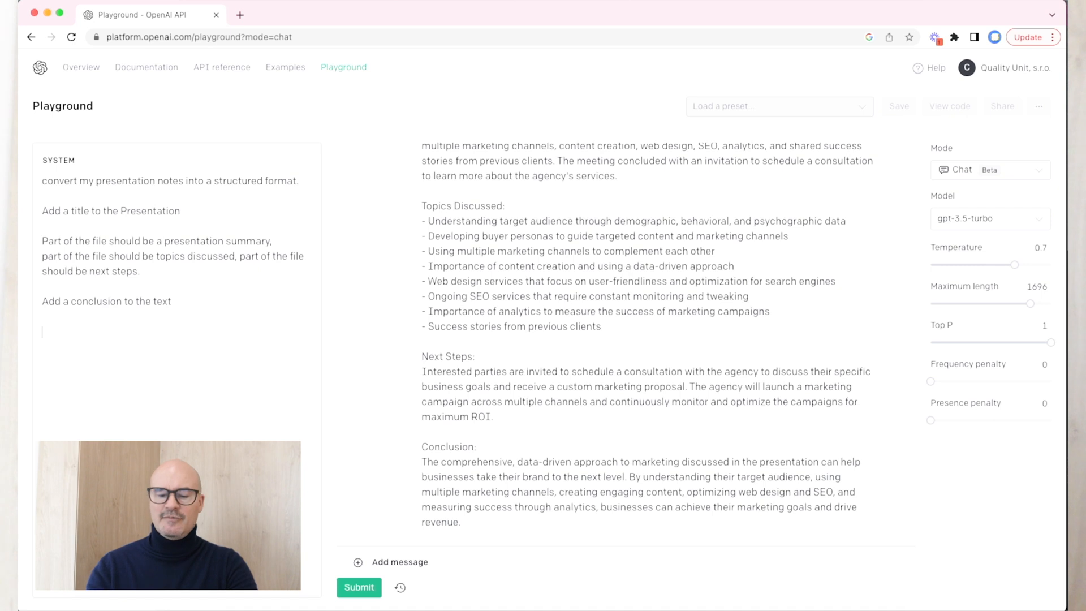
type("Now Output as JSON,")
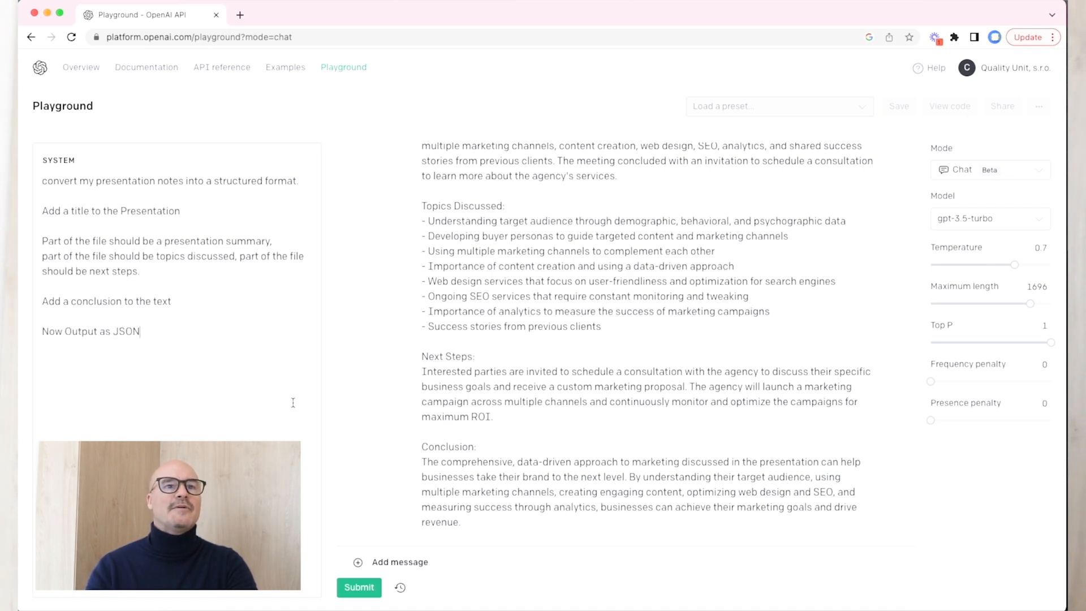
left_click(358, 587)
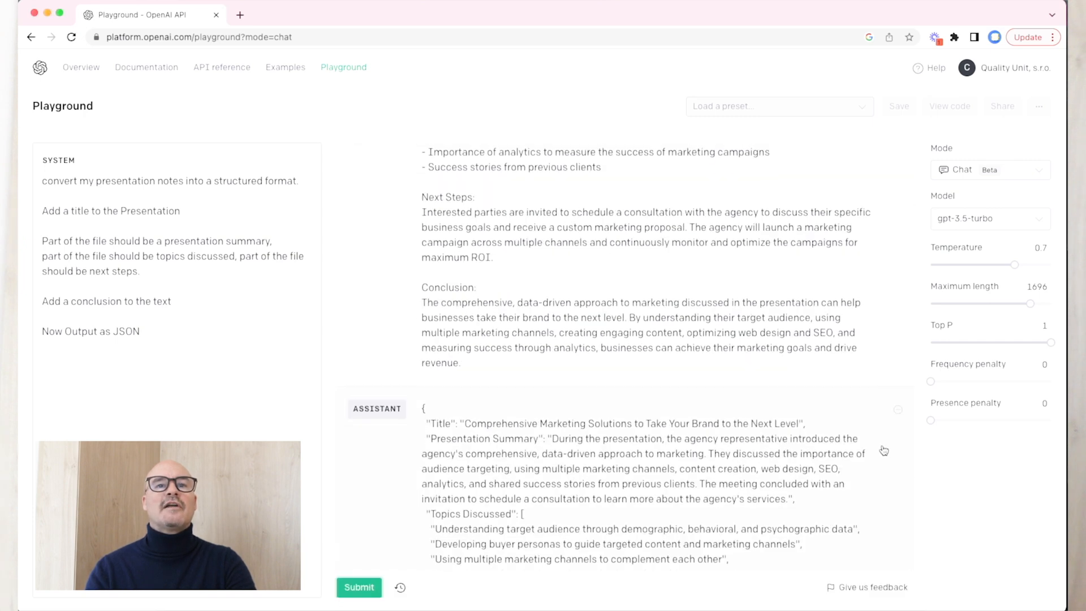
Delete the JSON reply, extend the output instruction with "where field names have pear coding standard" and resubmit
scroll(884, 451, "down", 1)
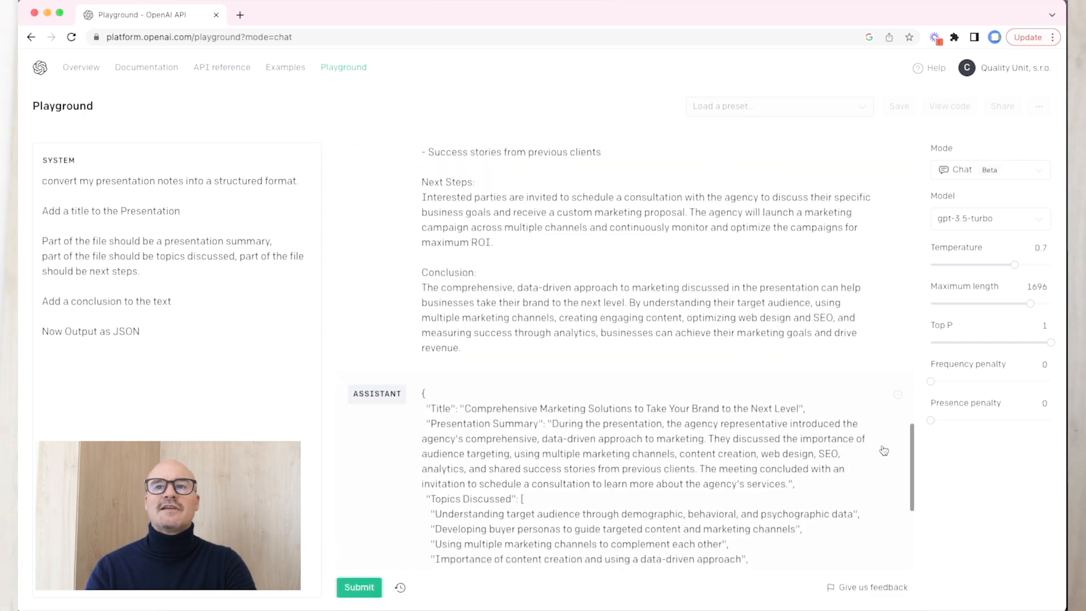
left_click(898, 395)
left_click(158, 330)
type("where field names have pear coding standard")
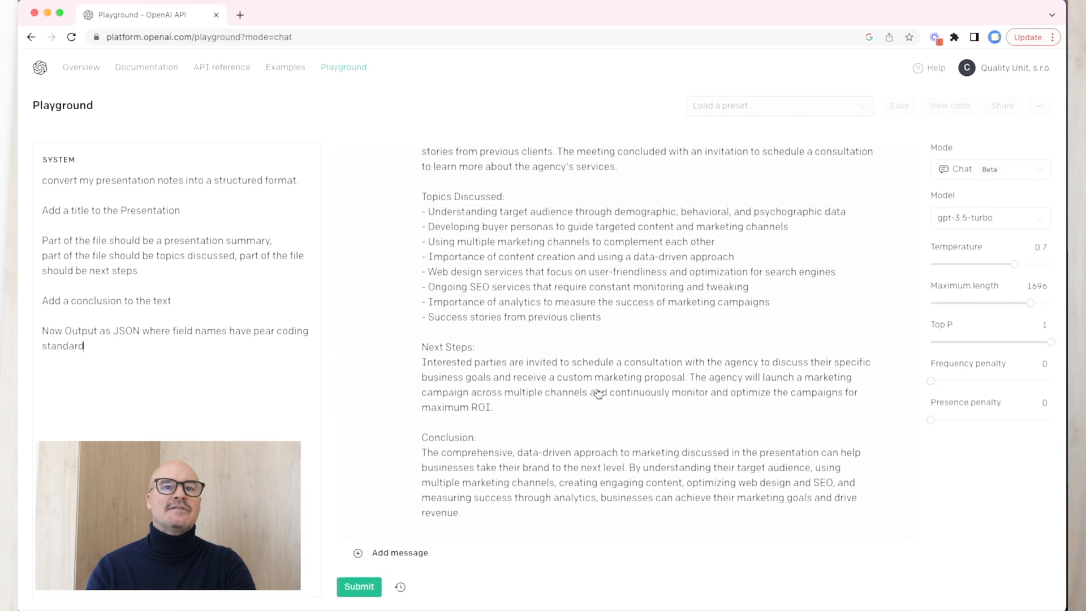
left_click(359, 587)
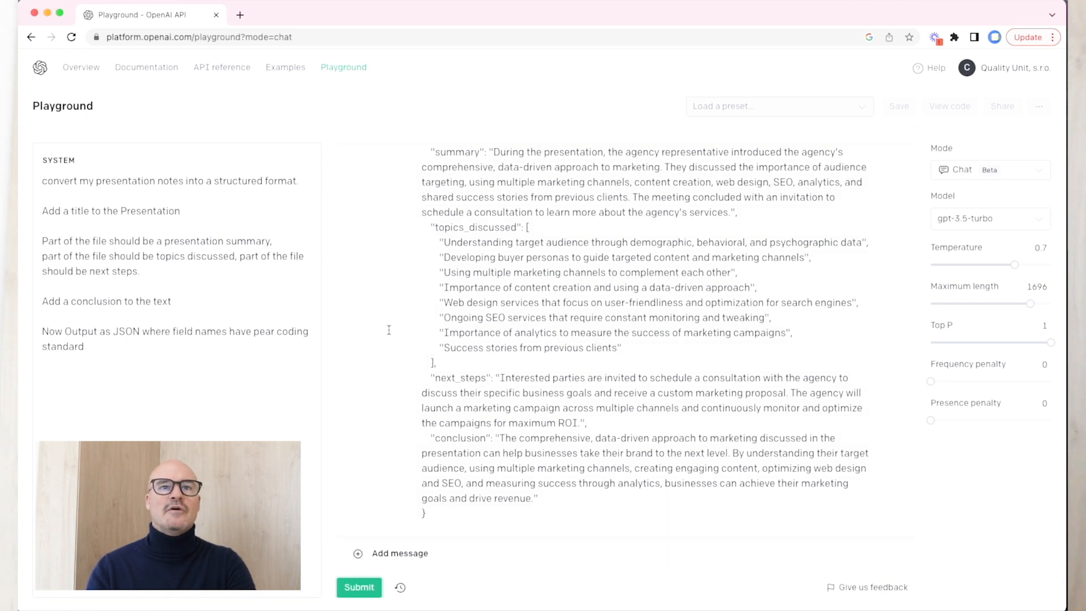
Review the field names in the regenerated JSON and delete that assistant reply
scroll(486, 311, "up", 3)
scroll(497, 315, "down", 3)
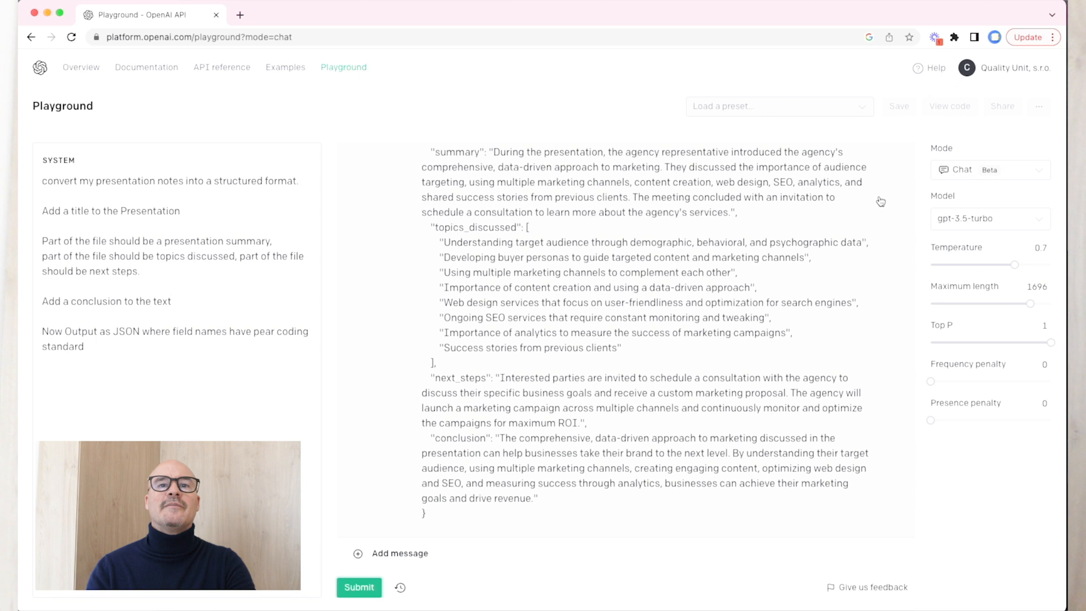
scroll(857, 243, "up", 1)
scroll(861, 271, "up", 2)
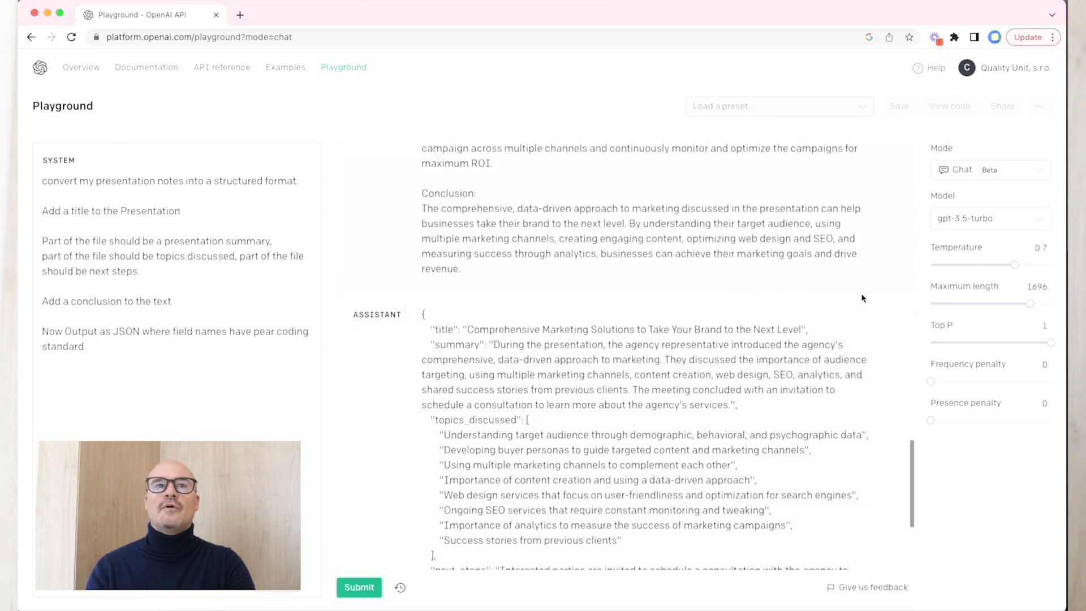
left_click(893, 311)
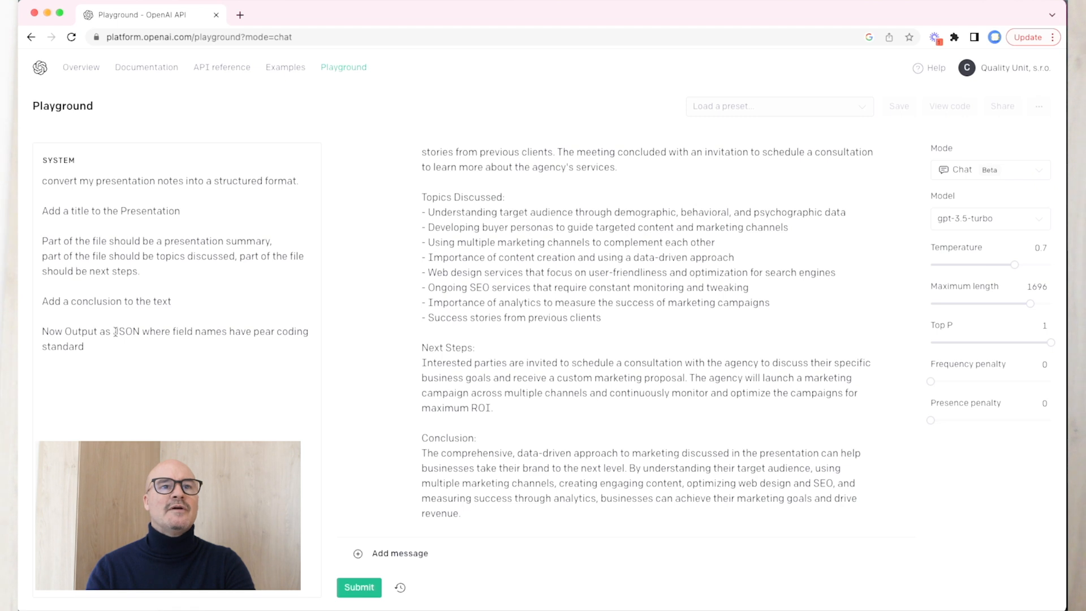
Change the last system instruction to "Now Output as HTML" and submit
left_click_drag(115, 332, 126, 355)
type("HTML")
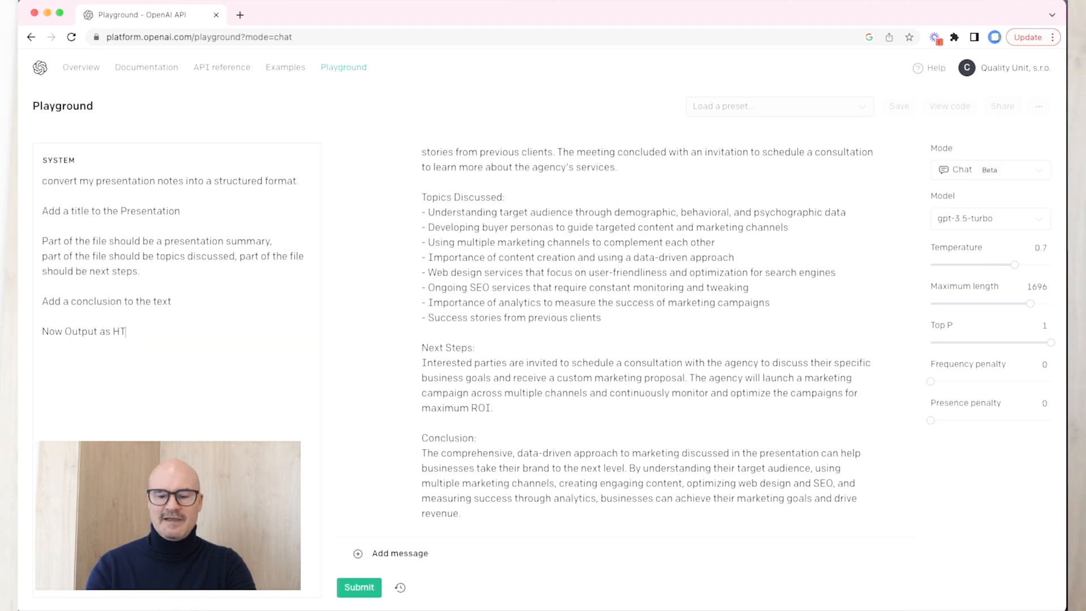
left_click(351, 588)
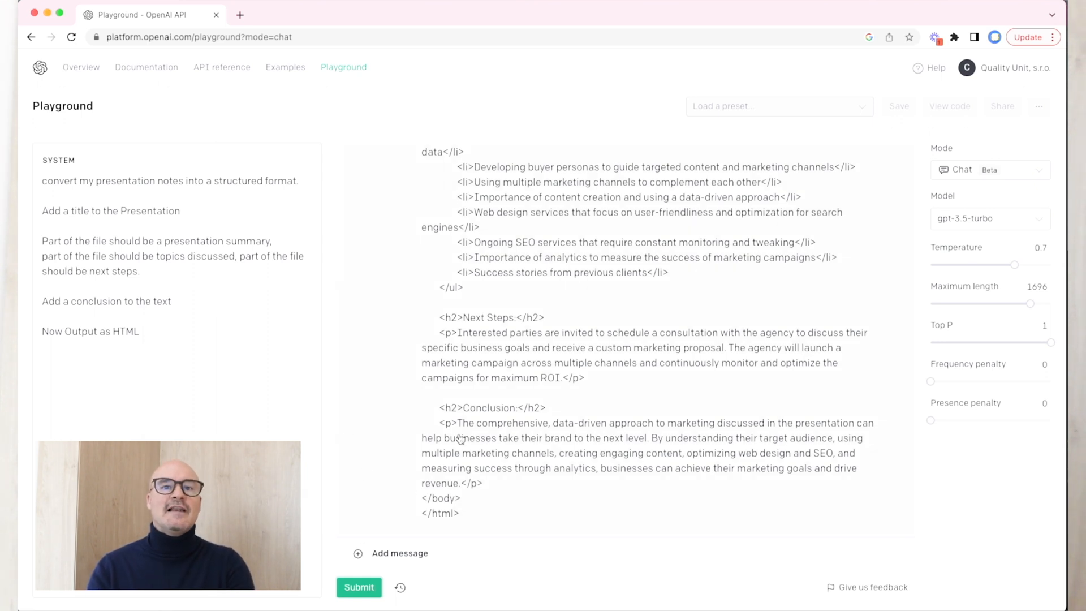
Copy the entire HTML reply into the blank TextEdit document and convert that document to plain text
left_click(516, 482)
key("super+a")
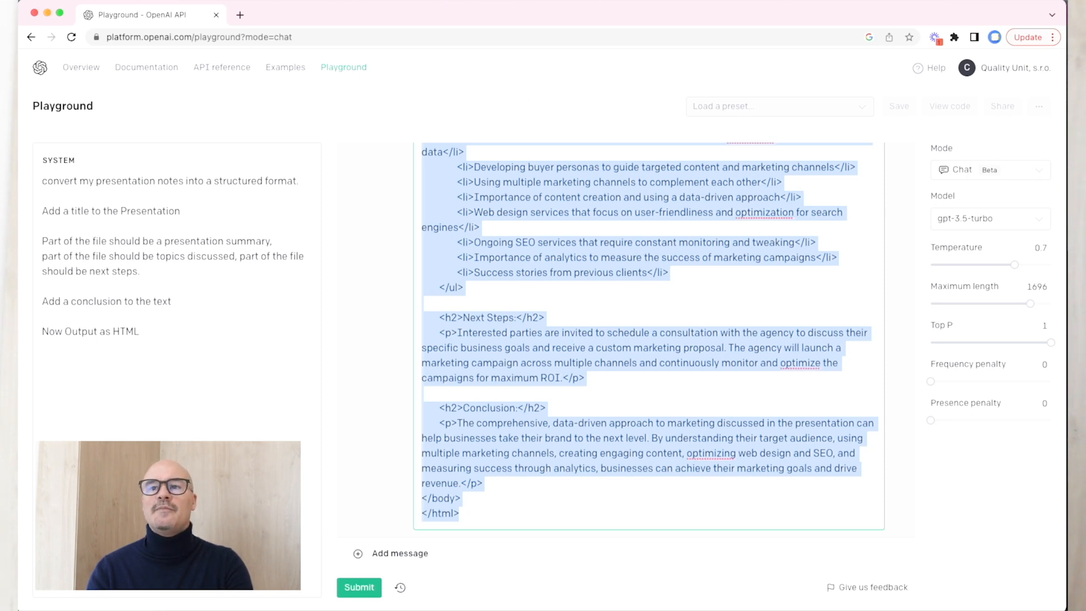
key("super+Tab")
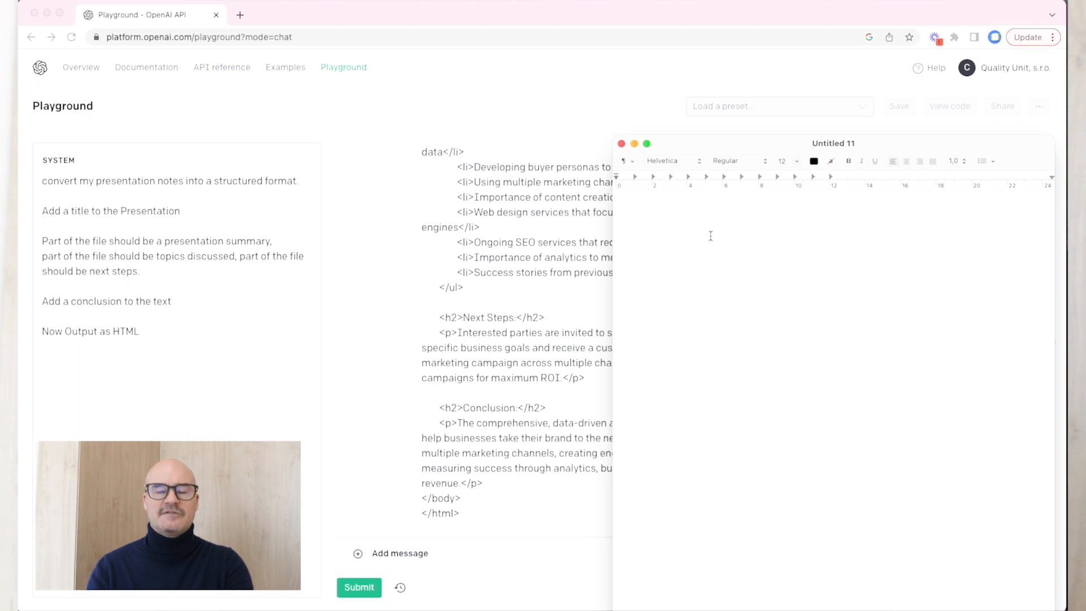
key("super+v")
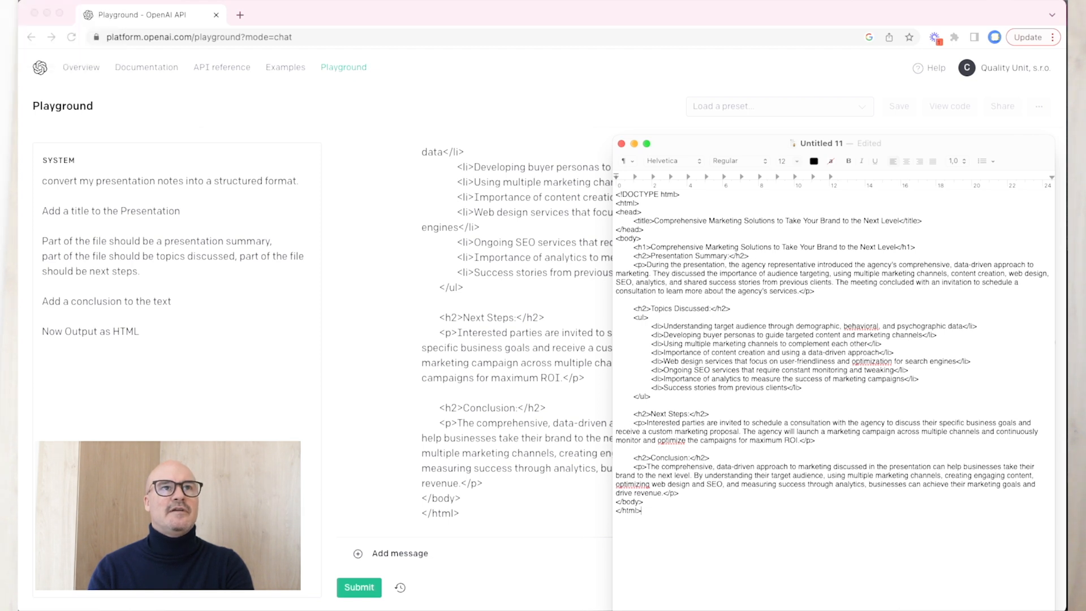
key("super+shift+t")
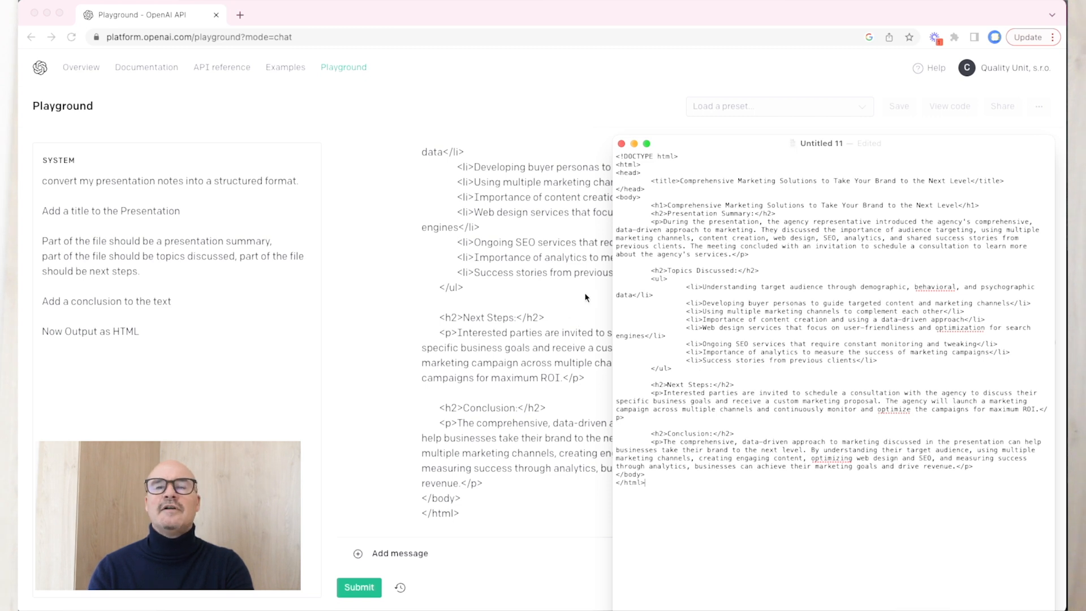
Save the document as Marketing.html in the THE VOICE OF AI folder, keeping the .html extension
key("super+s")
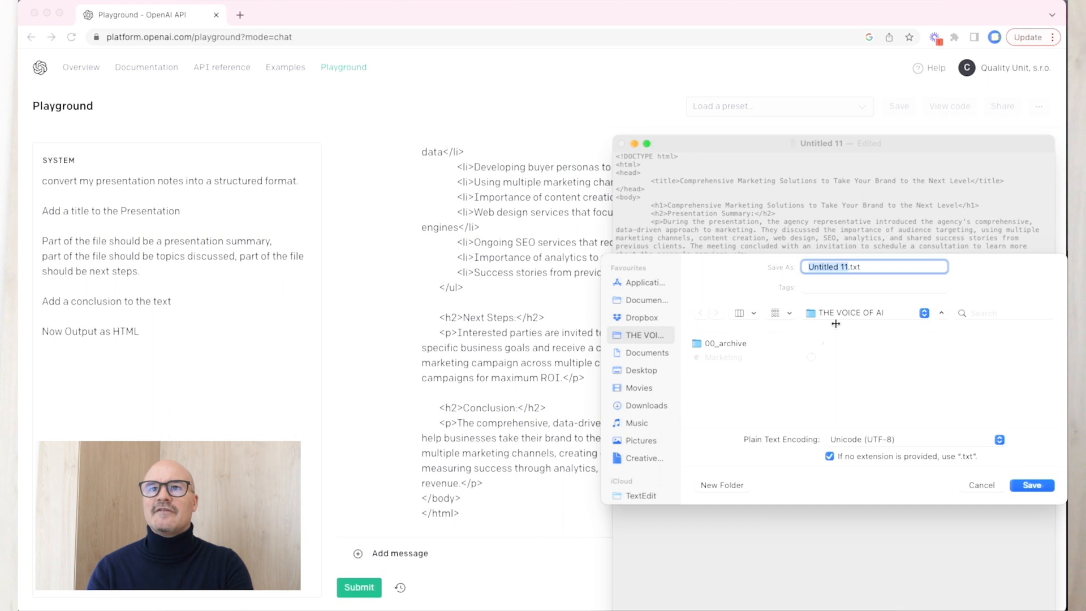
type("Marketing")
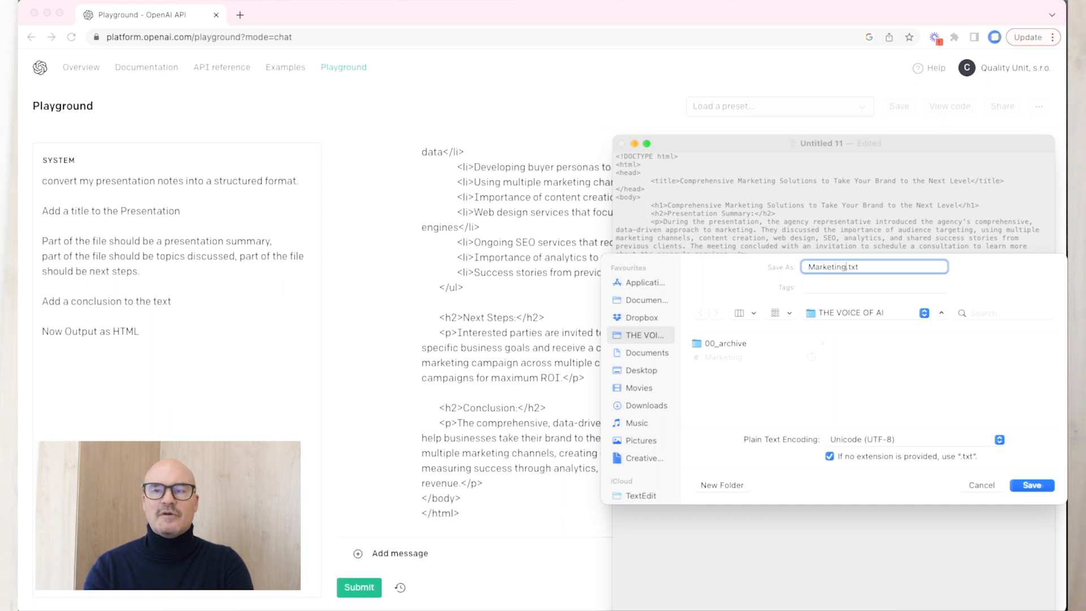
type(".html")
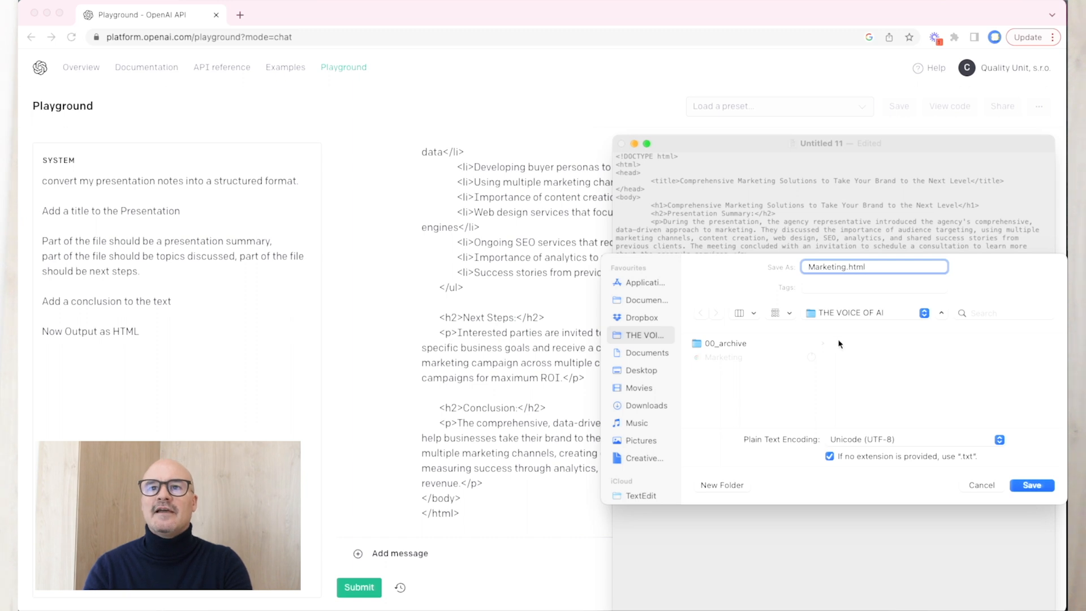
left_click(1018, 485)
left_click(603, 141)
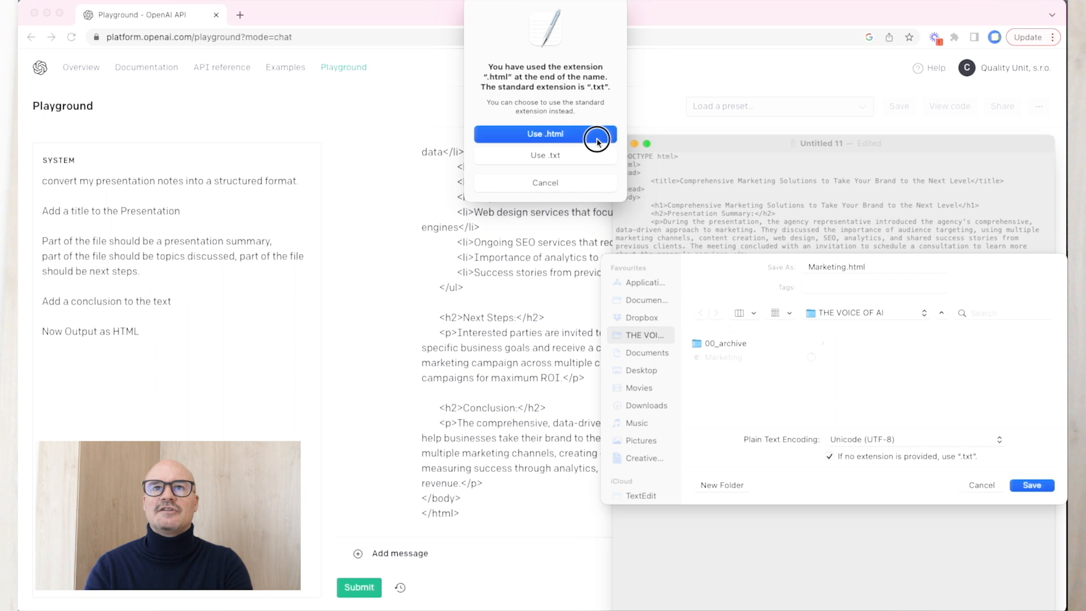
Switch to Chrome and open the saved Marketing HTML file from the THE VOICE OF AI folder
left_click(855, 439)
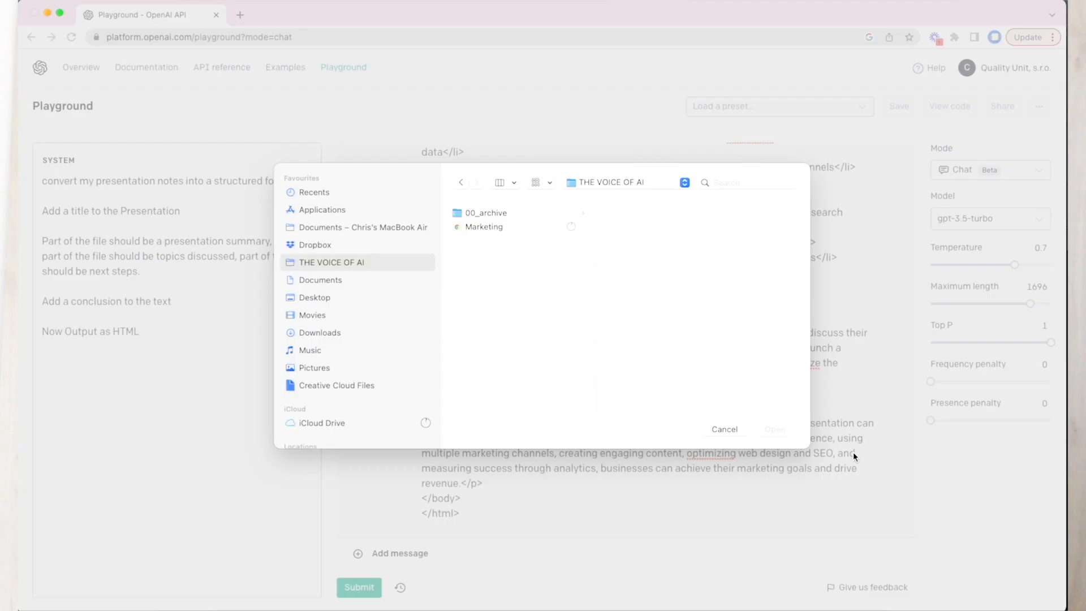
double_click(500, 227)
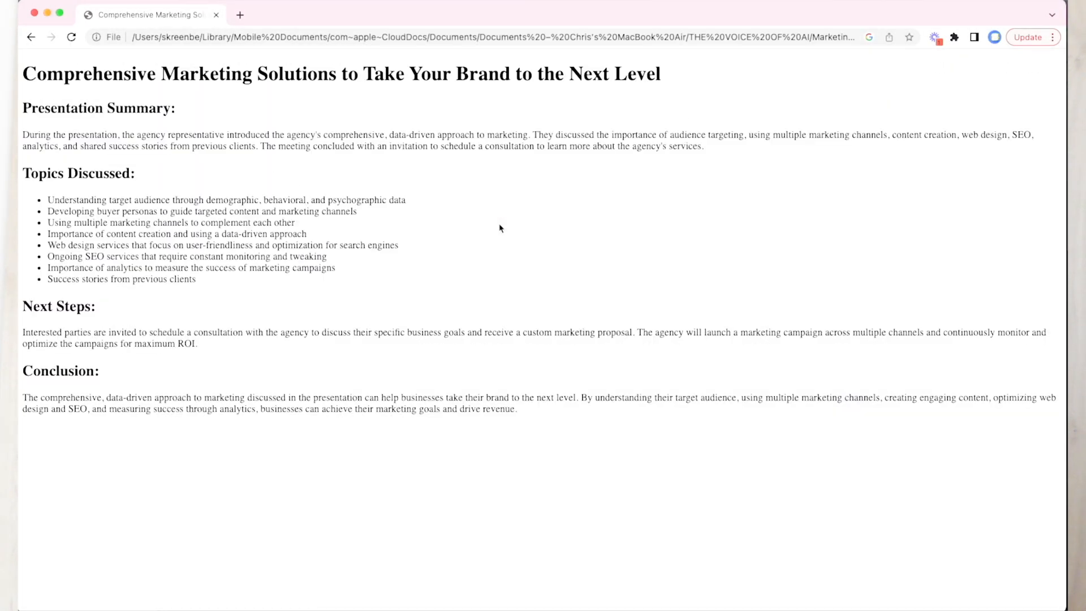